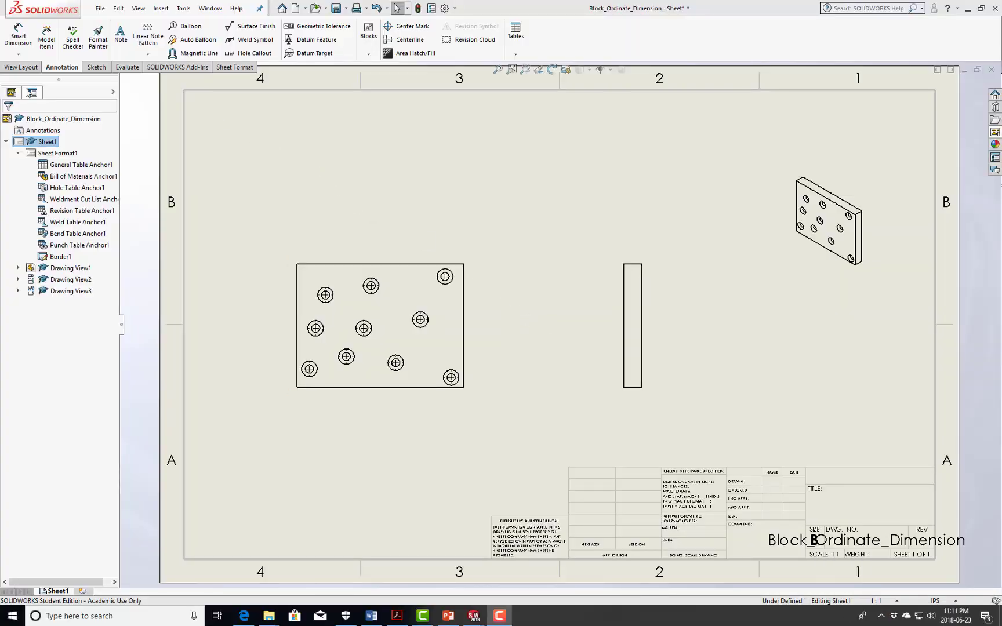
- Start vertical ordinate dimensioning with the 0 baseline on the block's top edge
click(18, 54)
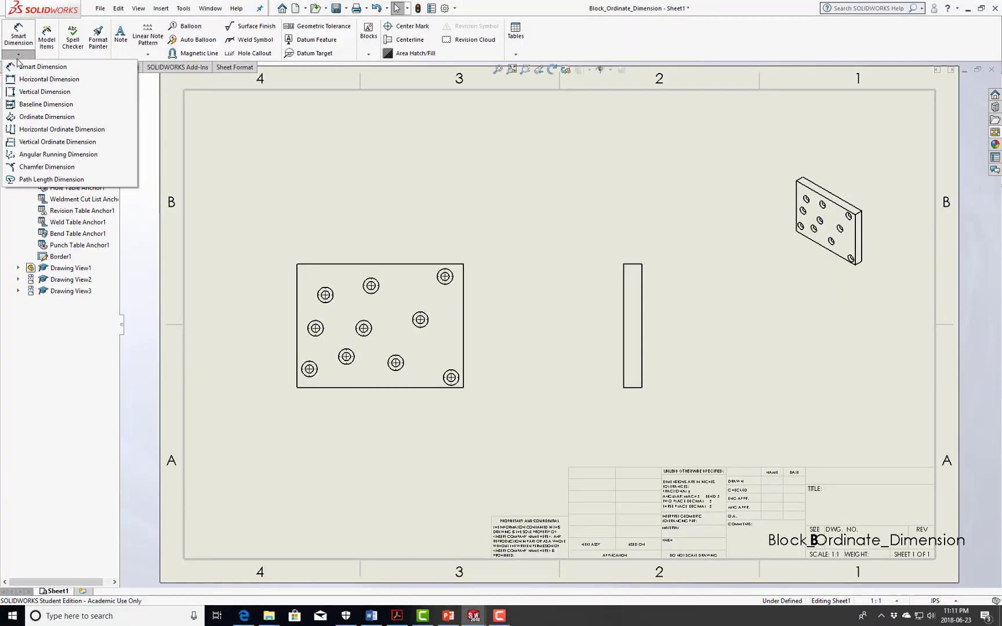
click(84, 142)
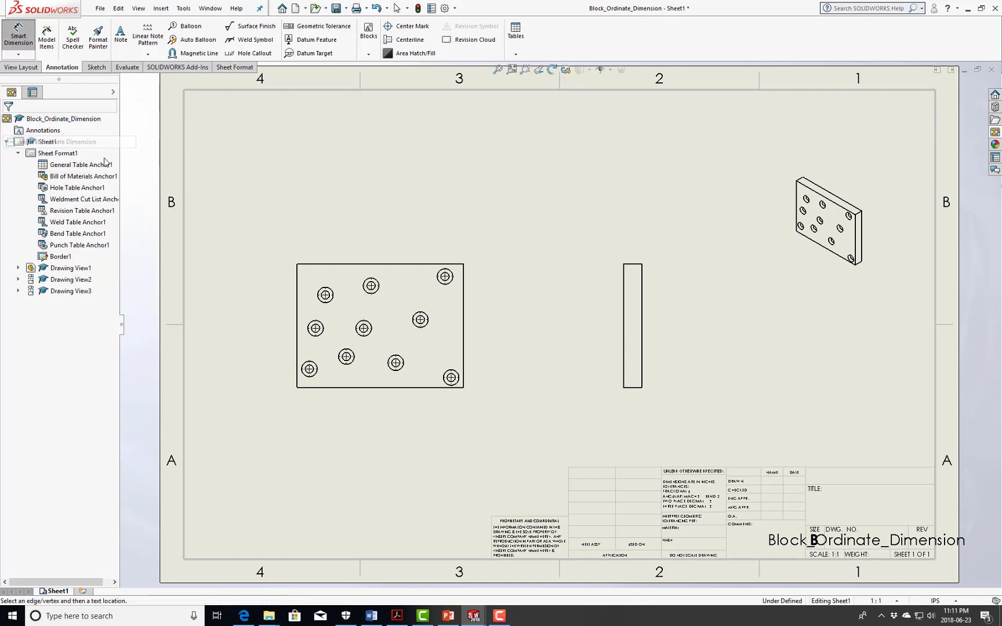
click(311, 265)
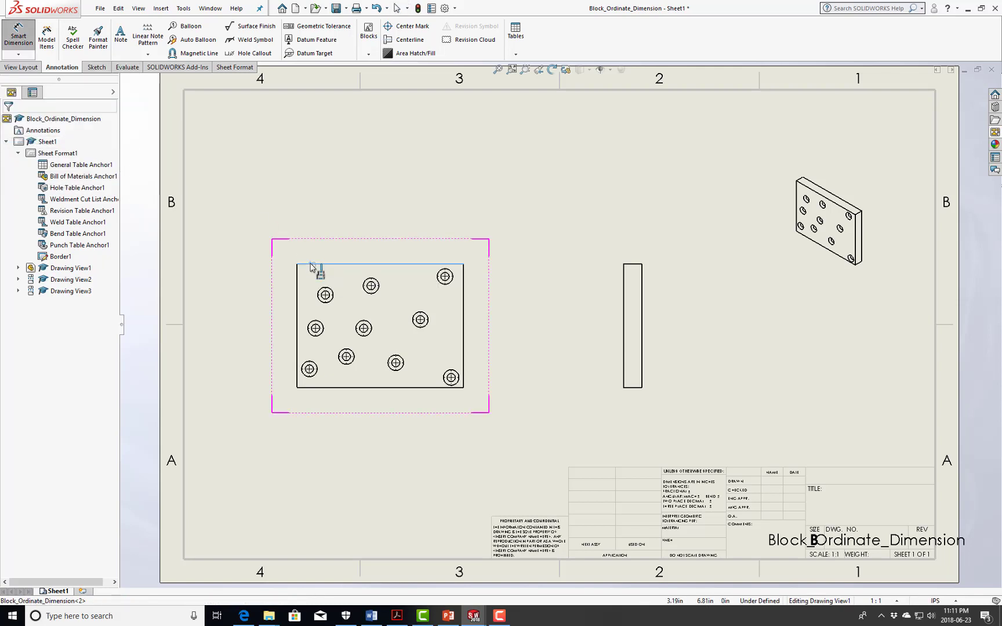
click(271, 266)
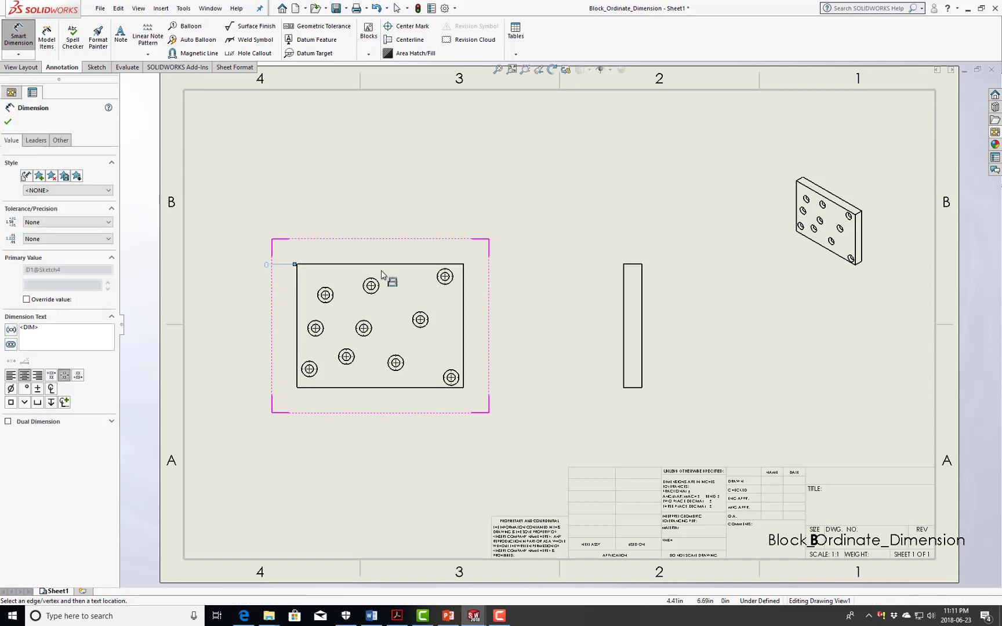
- Dimension the ten holes vertically: .39, .69, .98, 2.05, 2.05, 1.77, 3.35, 2.95, 3.15, 3.62
click(445, 277)
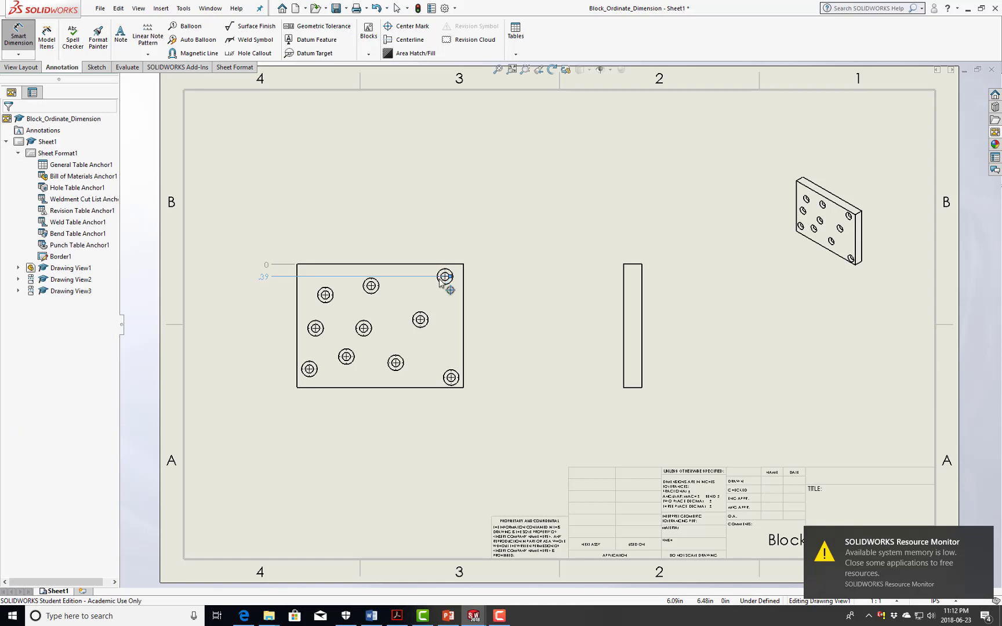
click(371, 286)
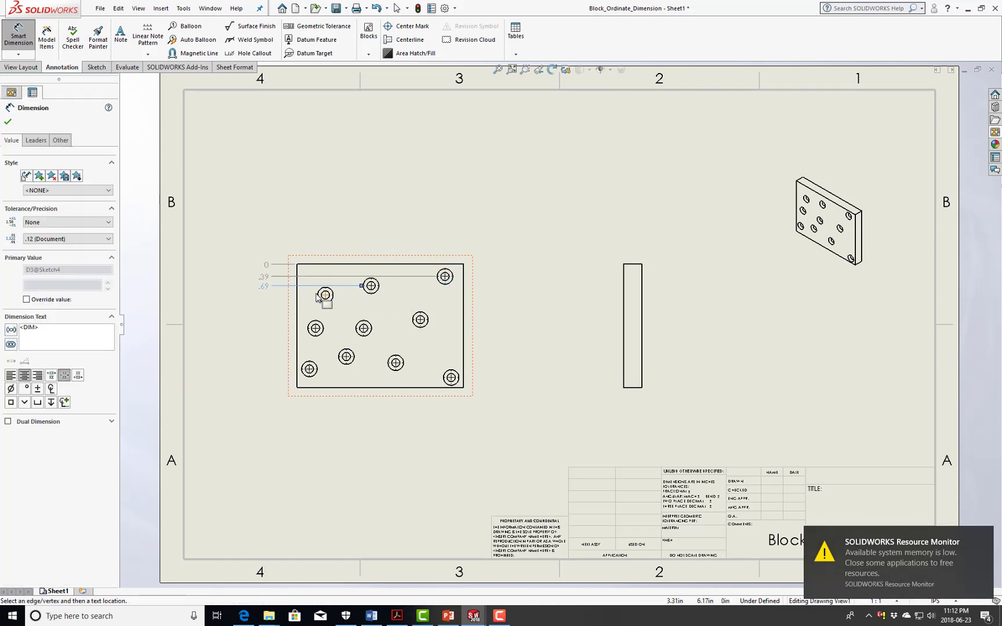
click(324, 296)
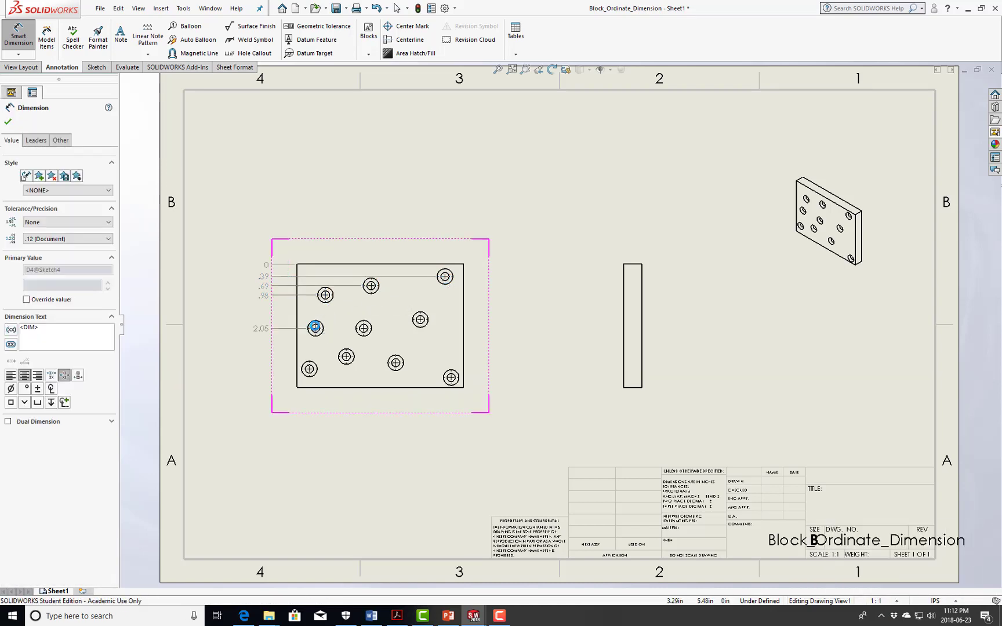
click(315, 328)
click(363, 329)
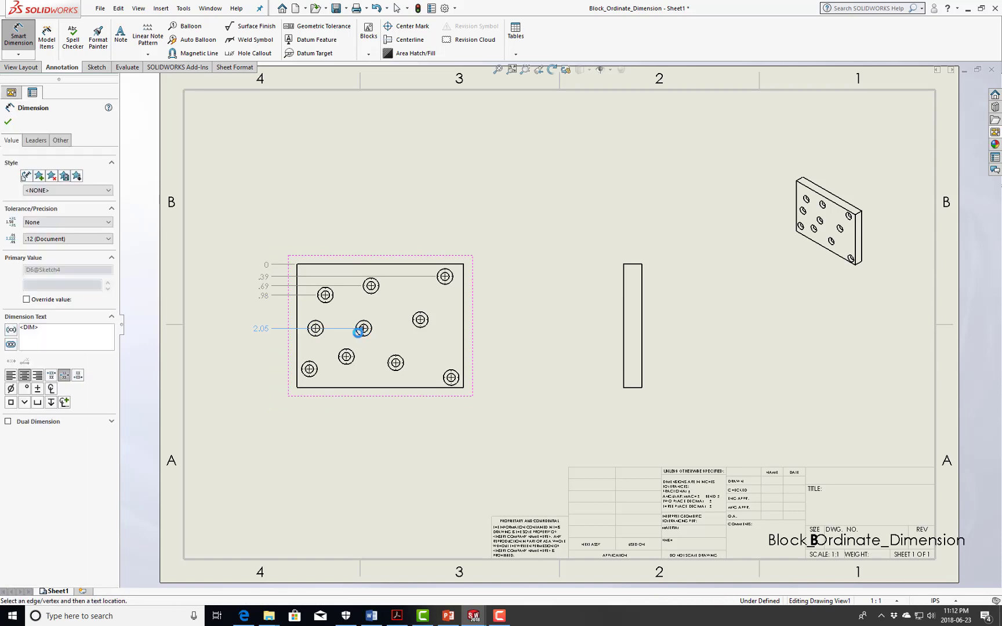
click(415, 329)
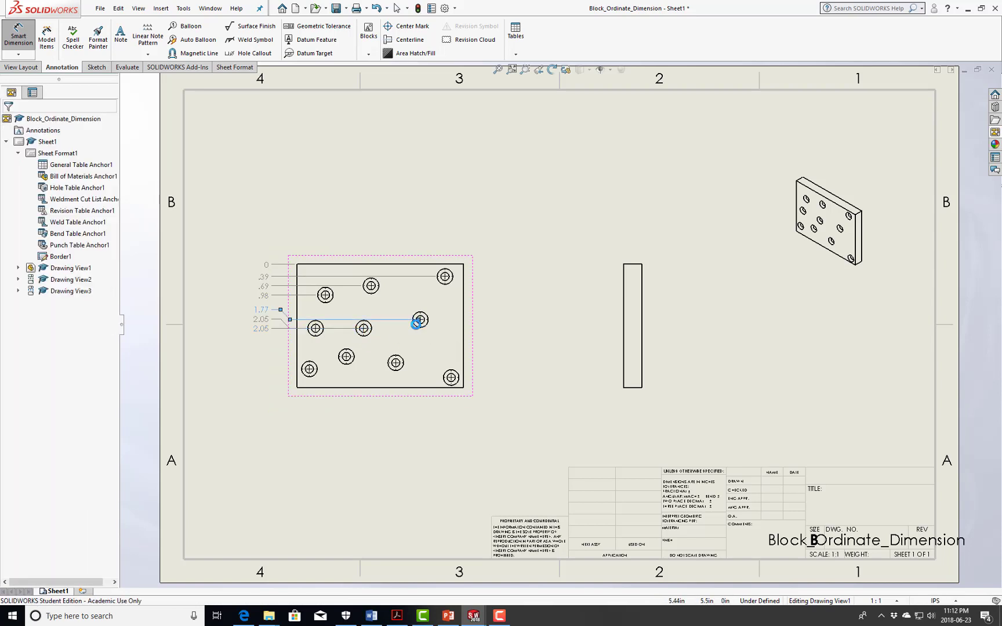
click(312, 369)
click(346, 357)
click(395, 362)
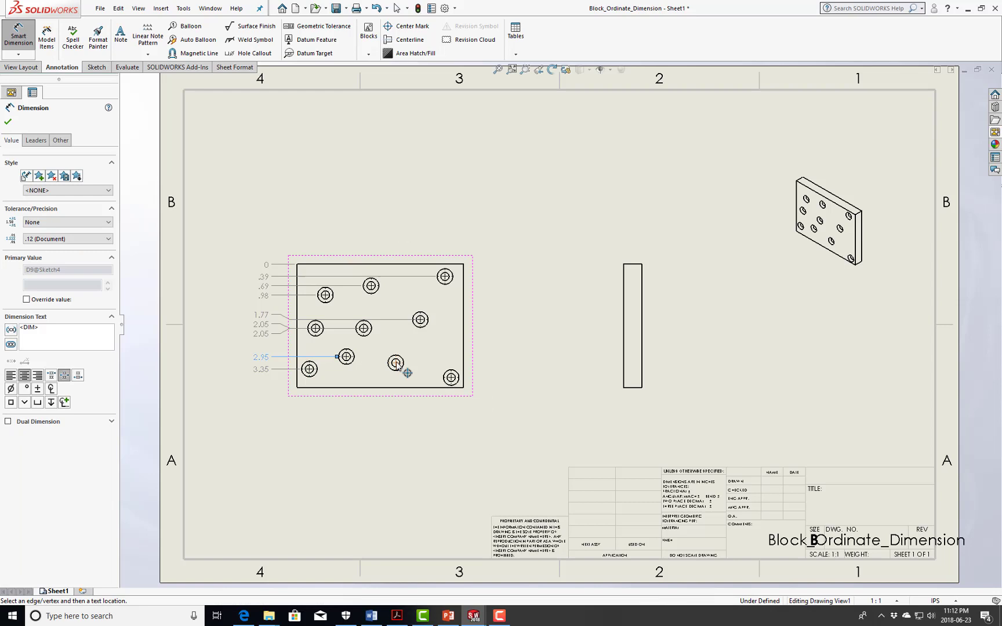
click(451, 377)
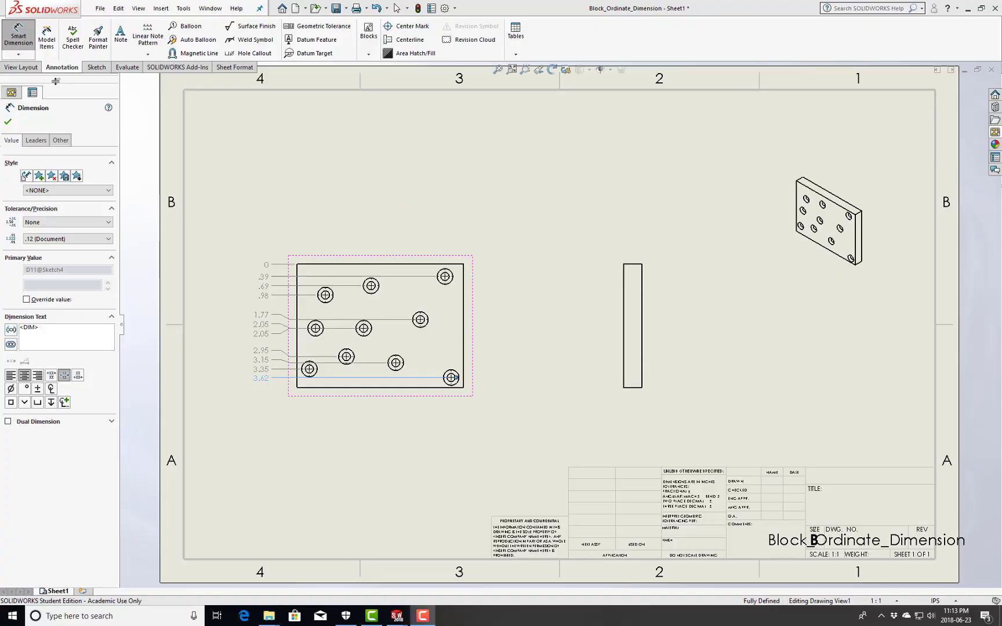
- Start horizontal ordinate dimensions from the block's left edge, dimensioning the left holes (.39, .59, .91)
click(19, 54)
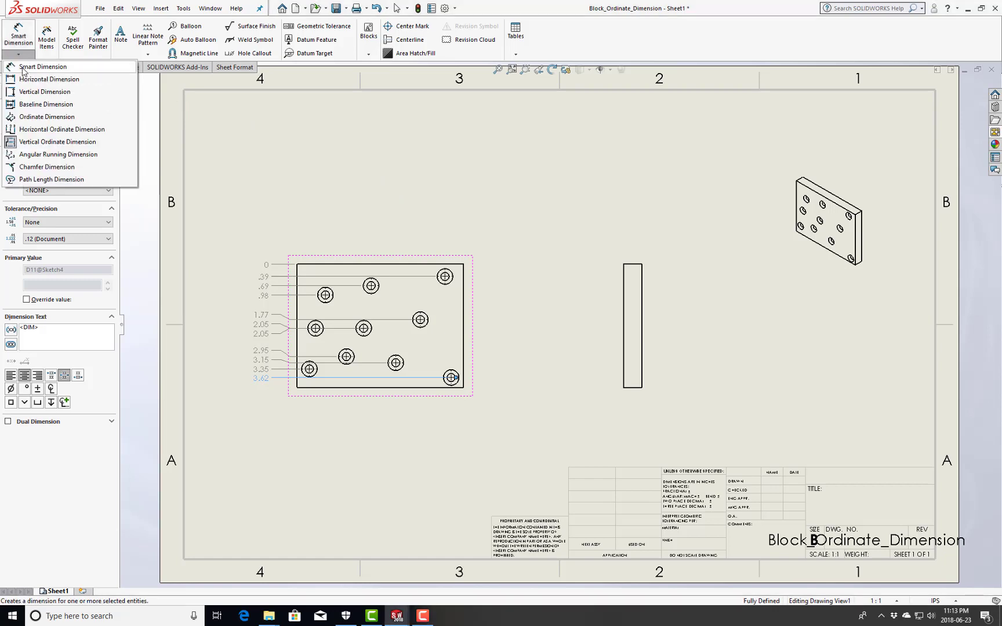
click(55, 129)
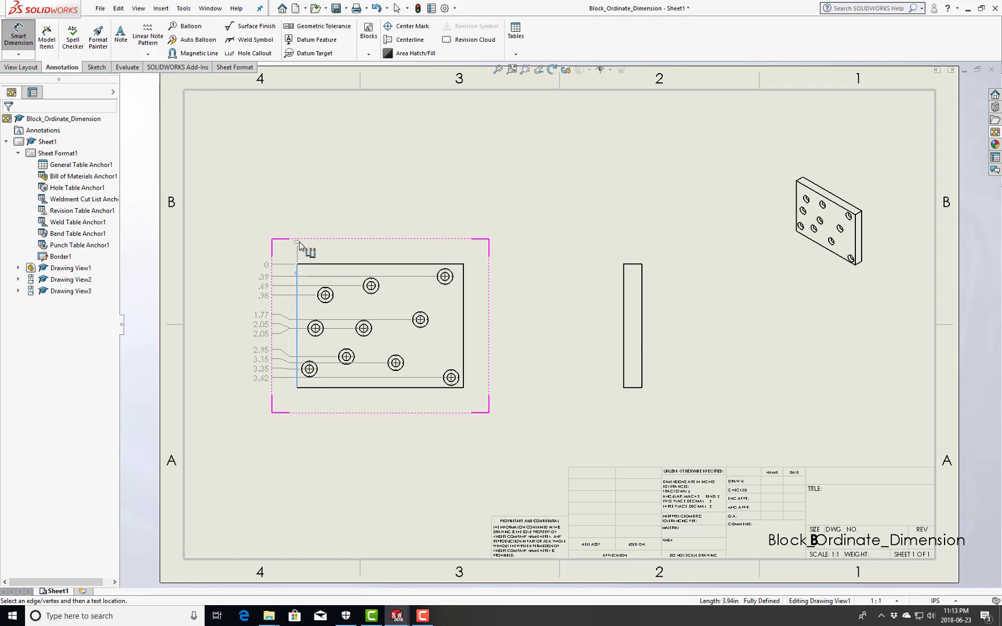
click(300, 246)
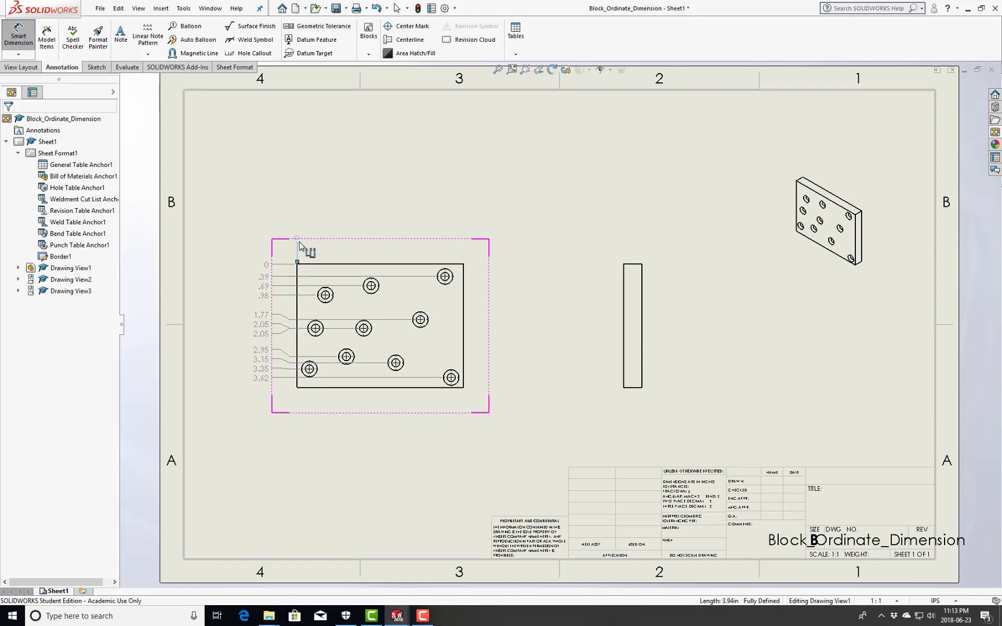
click(310, 370)
click(317, 325)
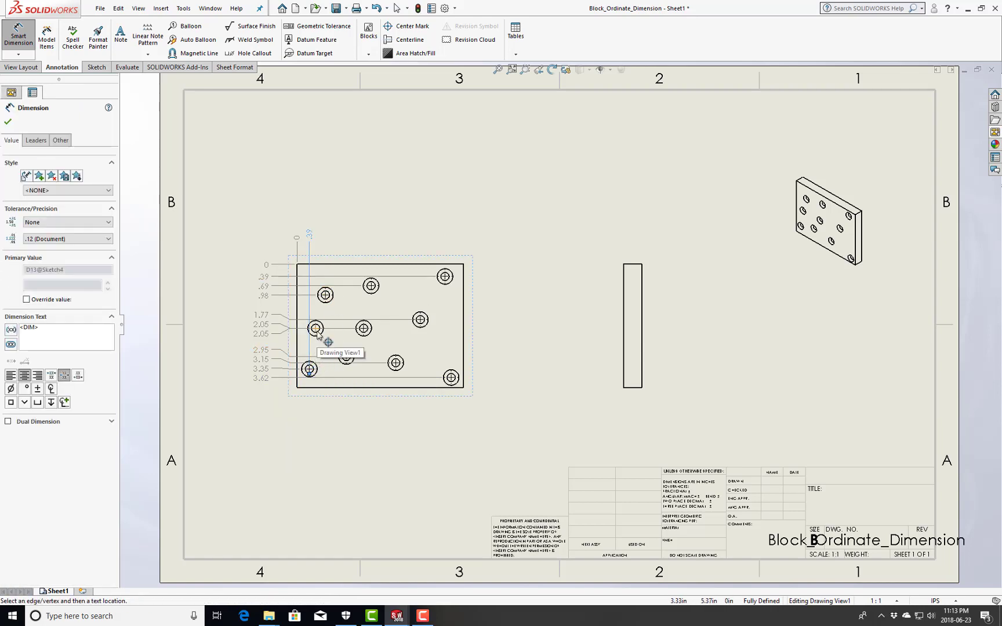
click(325, 295)
- Dimension the remaining holes (2.36, 2.13, 1.57, 4.72, 3.94, 3.15, 4.92) and switch units to MMGS
click(371, 285)
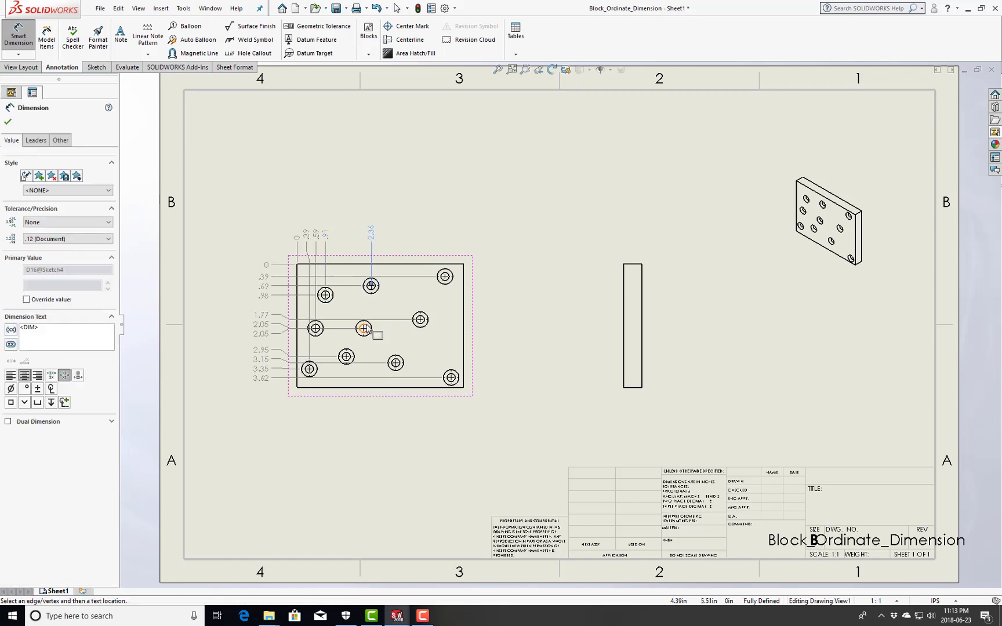
click(363, 328)
click(347, 357)
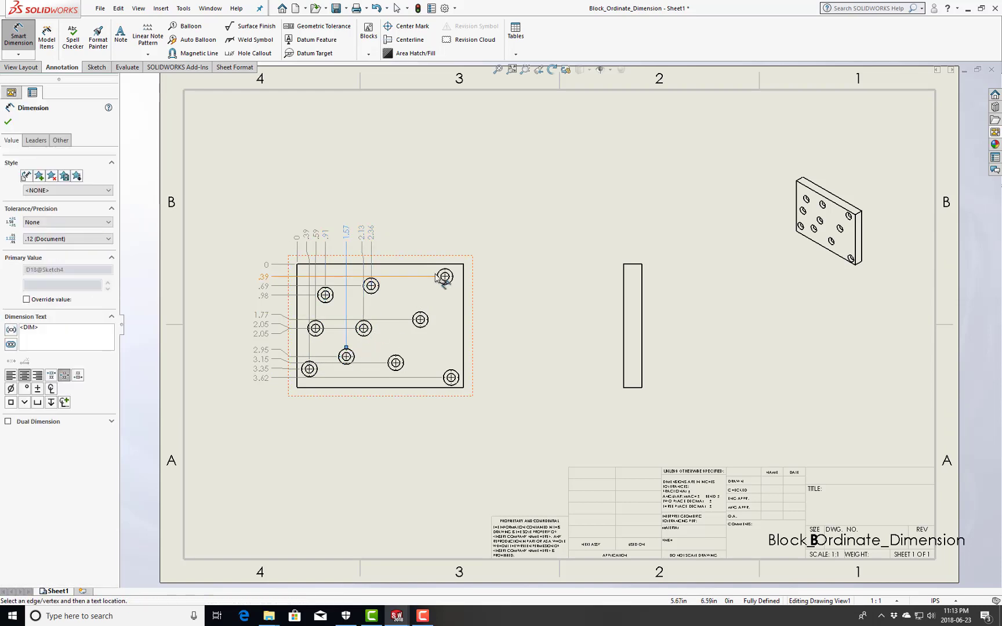
click(445, 283)
click(420, 321)
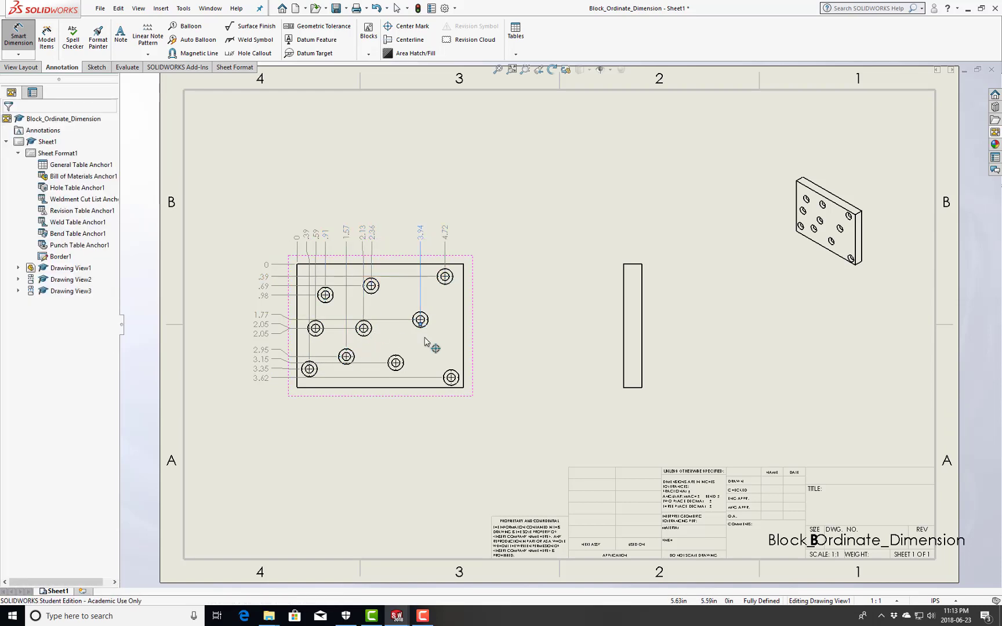
click(396, 362)
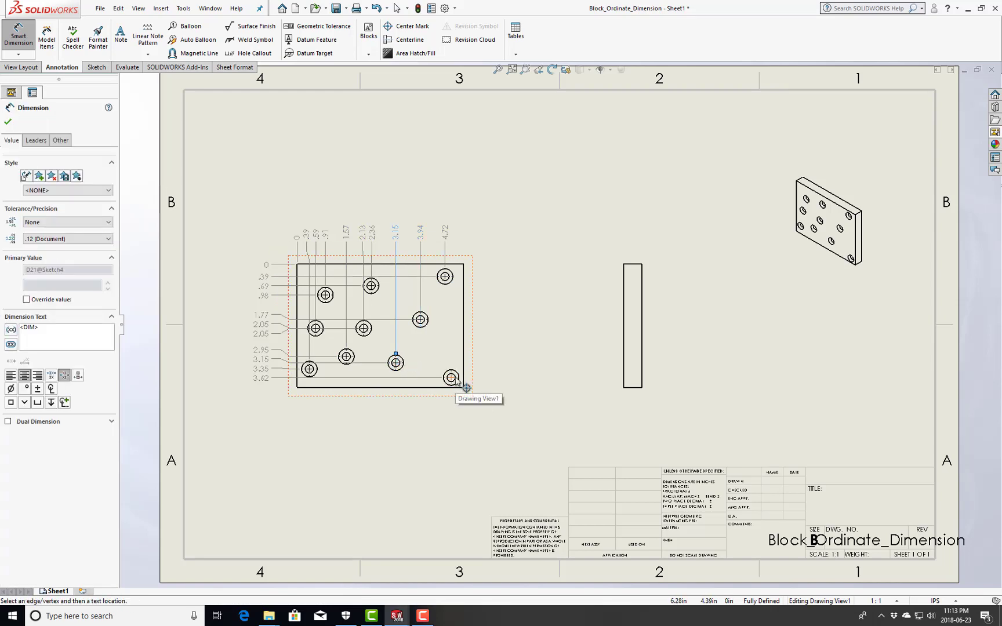
click(451, 378)
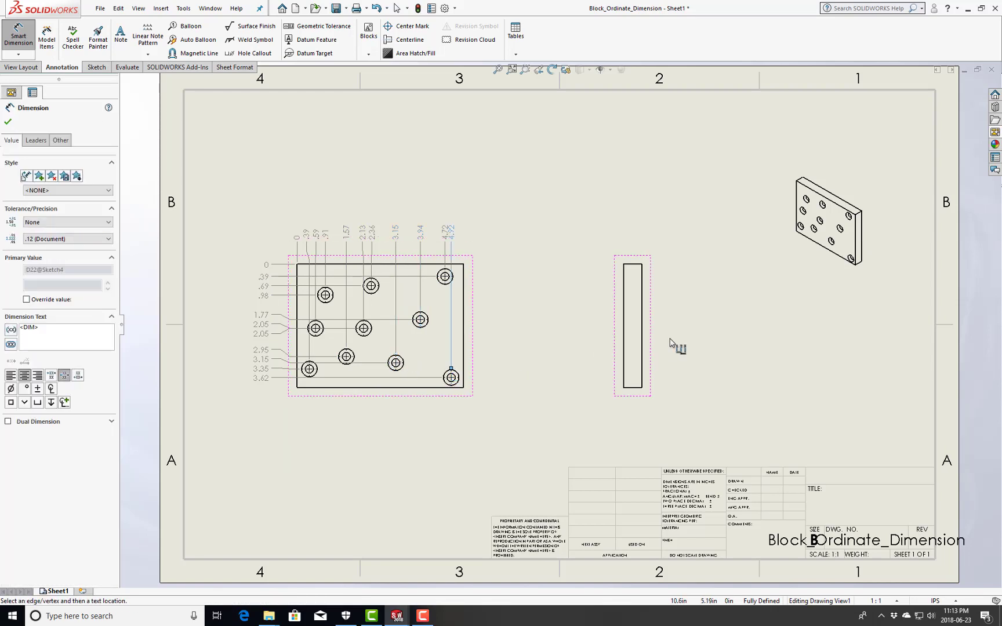
click(935, 601)
click(938, 559)
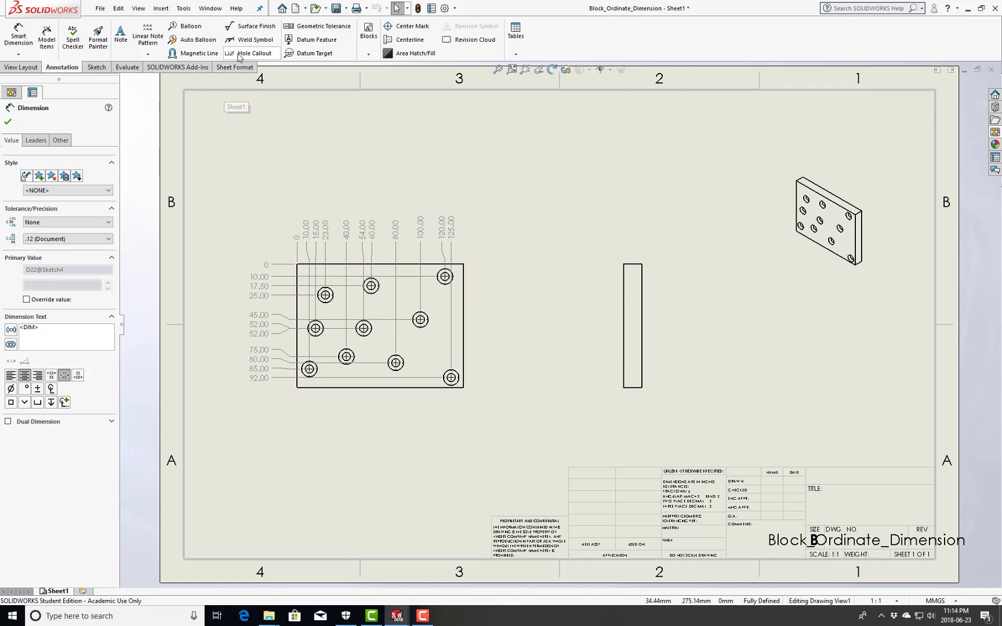
- Add datum A on the side view's right edge and datum B on its top edge
click(308, 40)
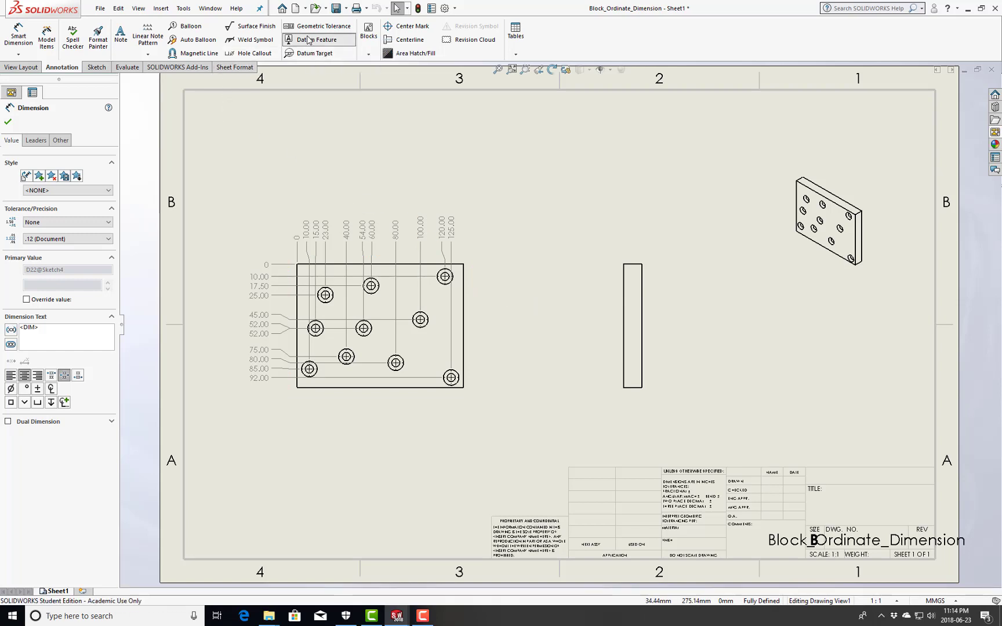
click(644, 300)
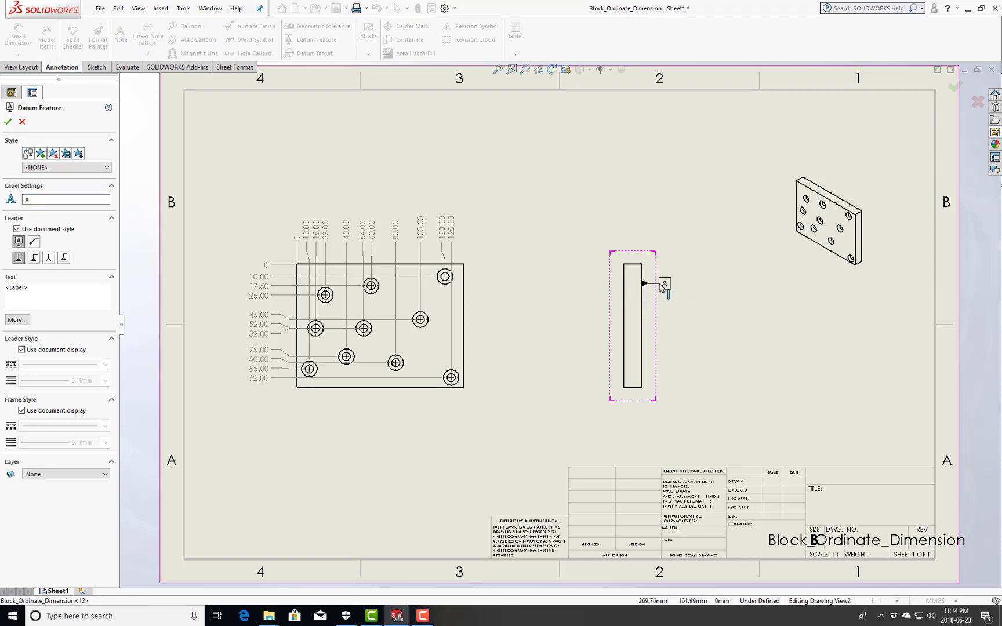
click(663, 287)
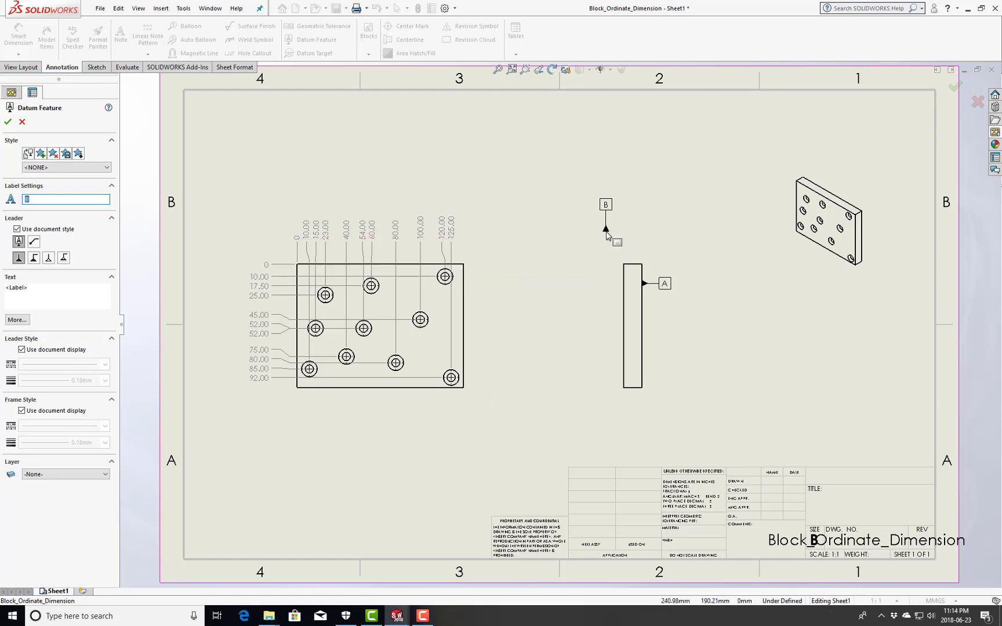
click(630, 265)
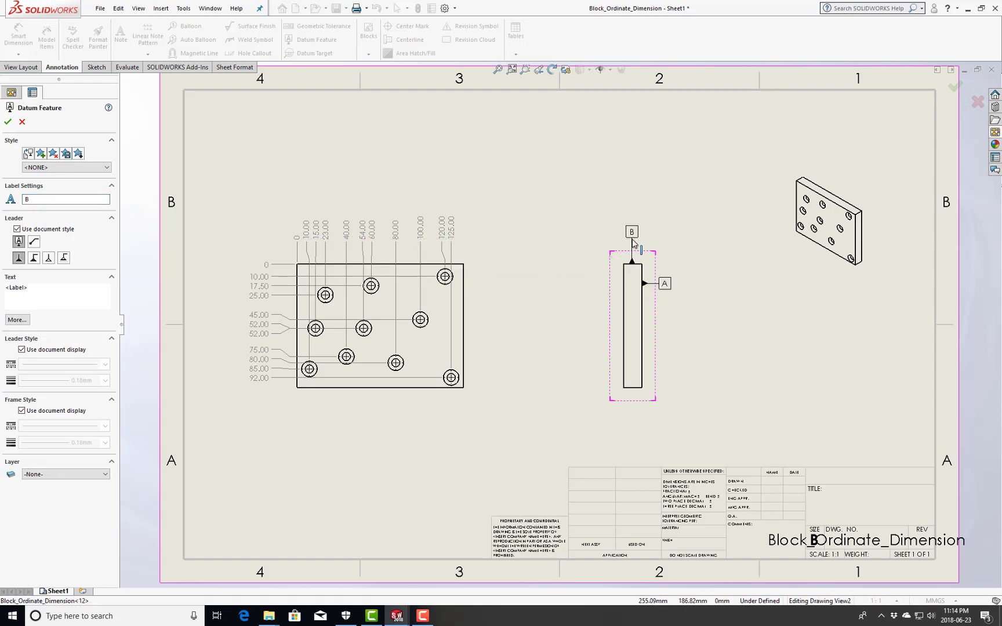
click(633, 246)
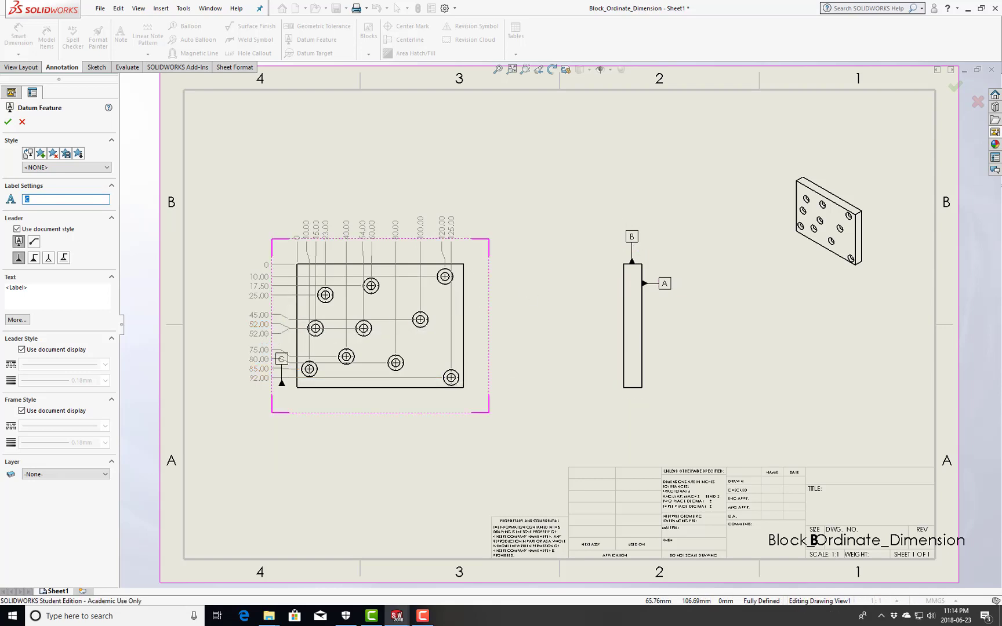
- Place datum C on the front view's bottom edge and end the datum command
click(296, 388)
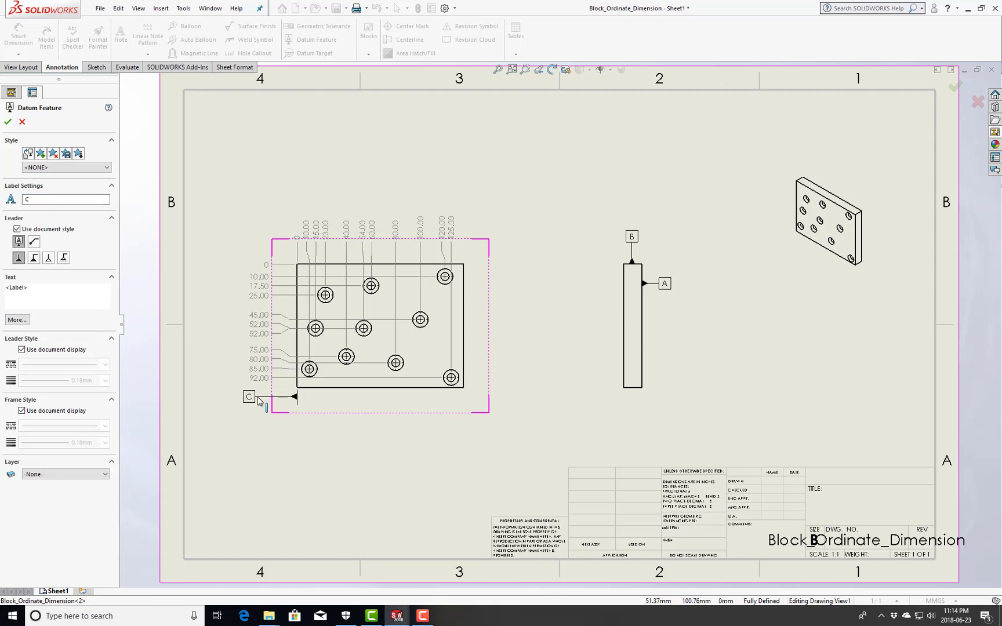
click(277, 401)
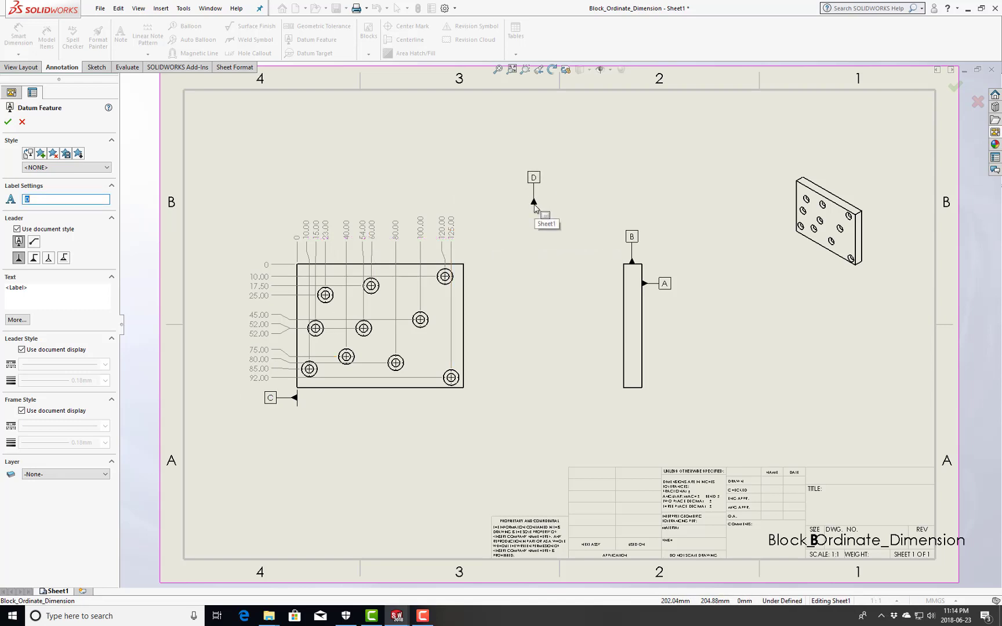
key(Escape)
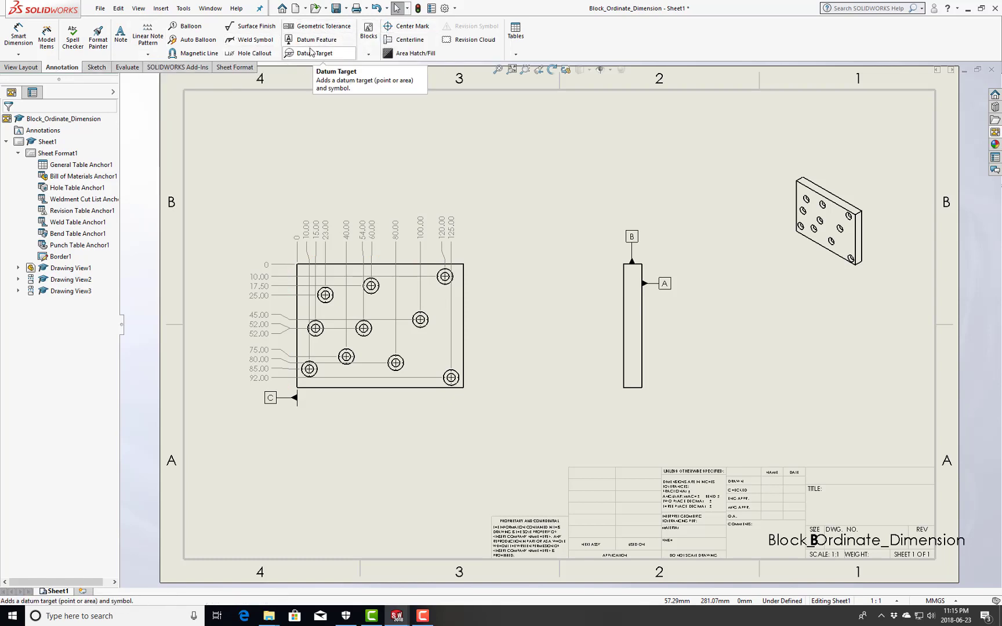
- Place the 10X Ø 6.60 THRU ALL, Ø 12.60 X 90° callout above the top-right hole, then open the part
click(239, 54)
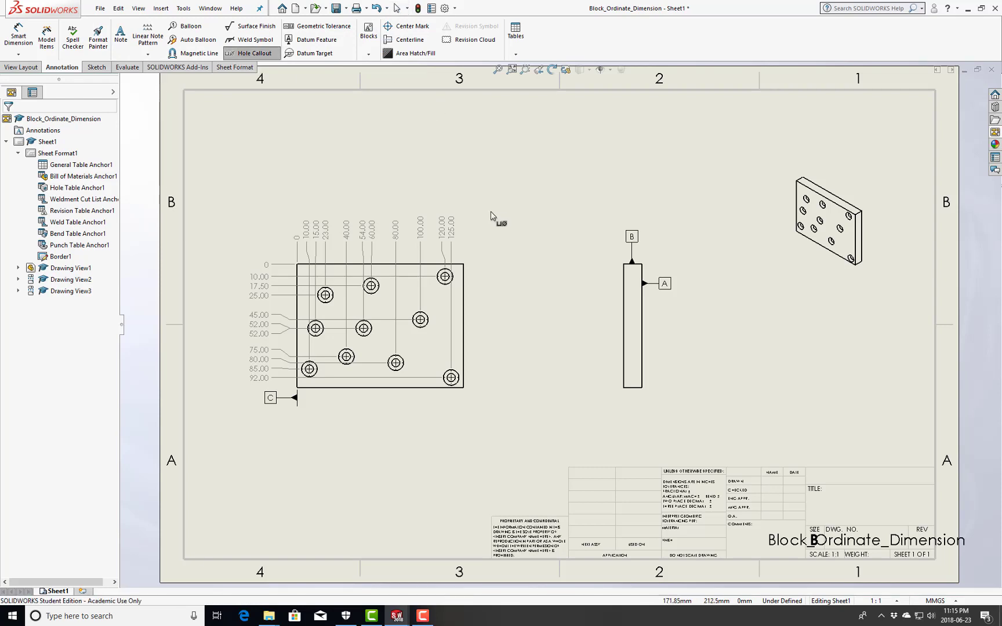
click(451, 277)
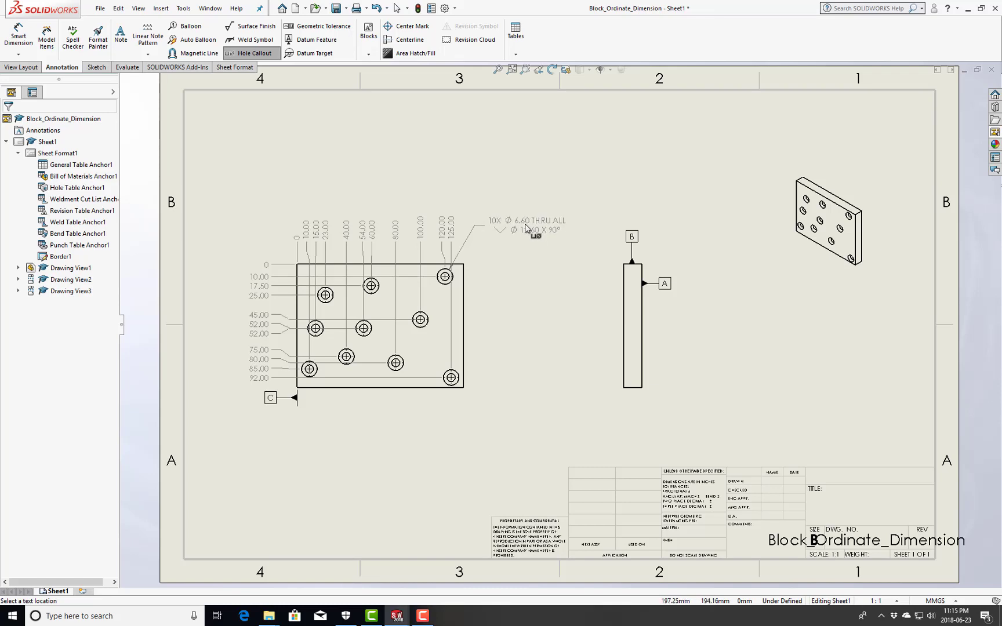
click(518, 233)
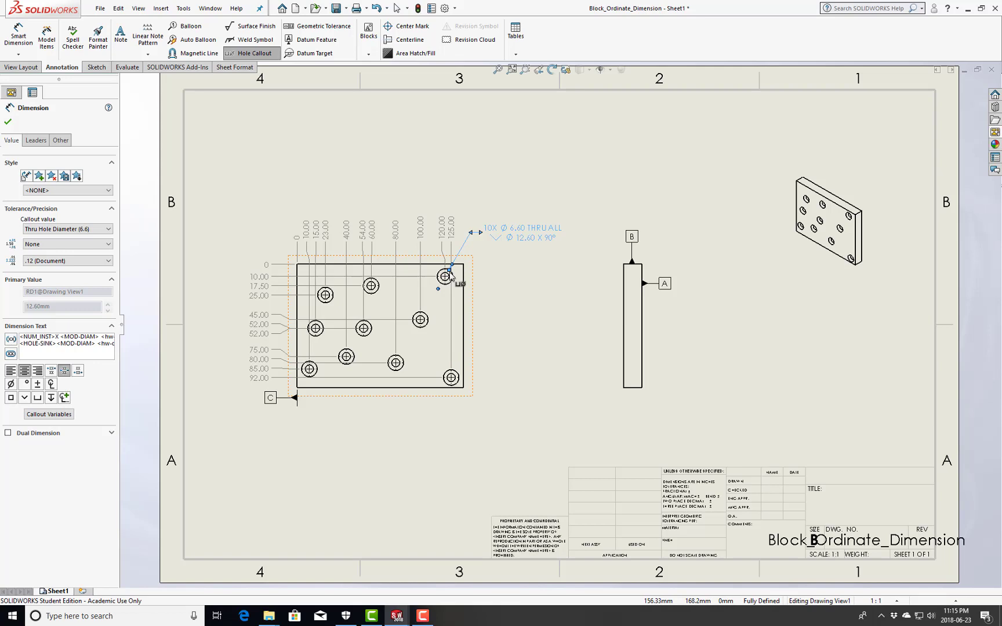
right_click(307, 267)
click(538, 306)
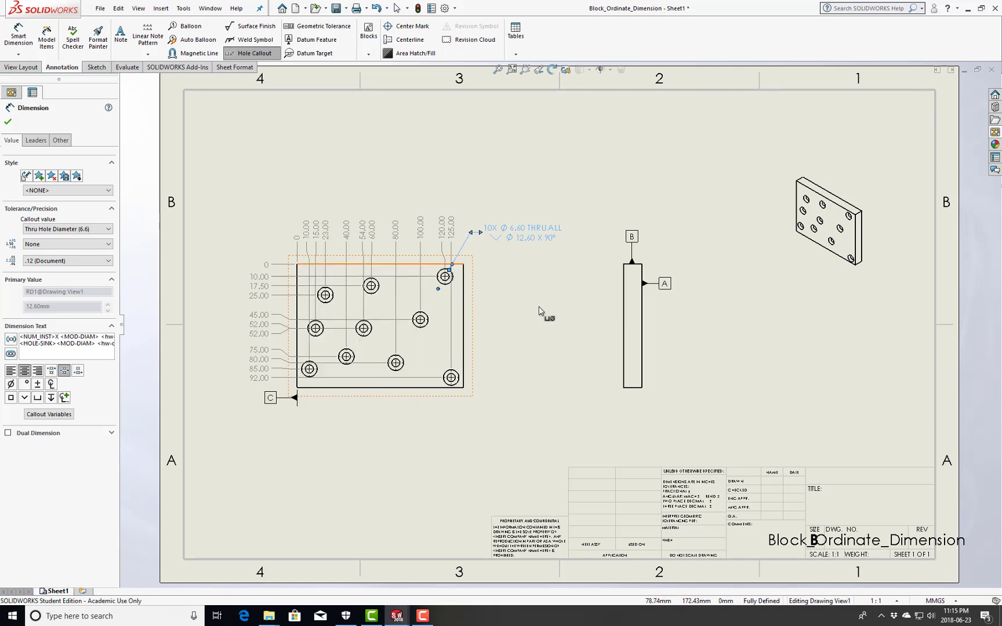
key(Escape)
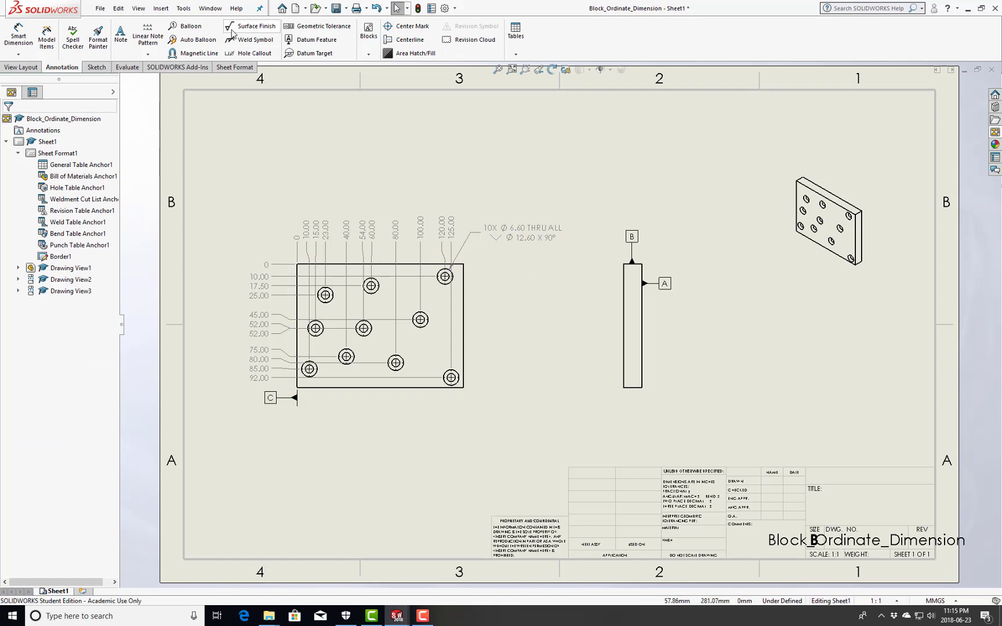
click(210, 8)
click(324, 103)
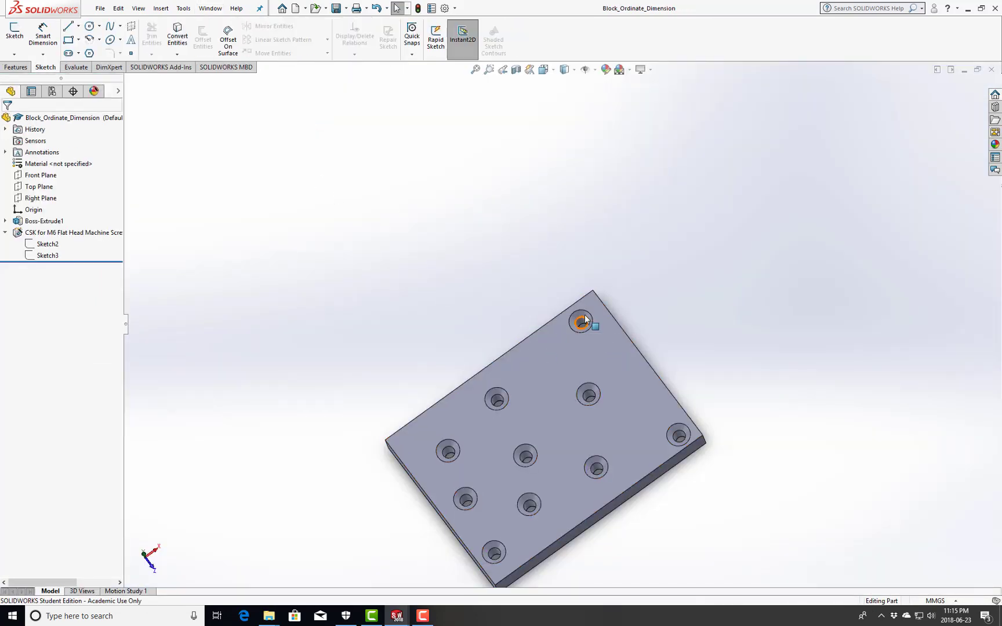
- Inspect the countersunk hole and its Sketch3 in the part, then return to drawing Sheet1
click(583, 320)
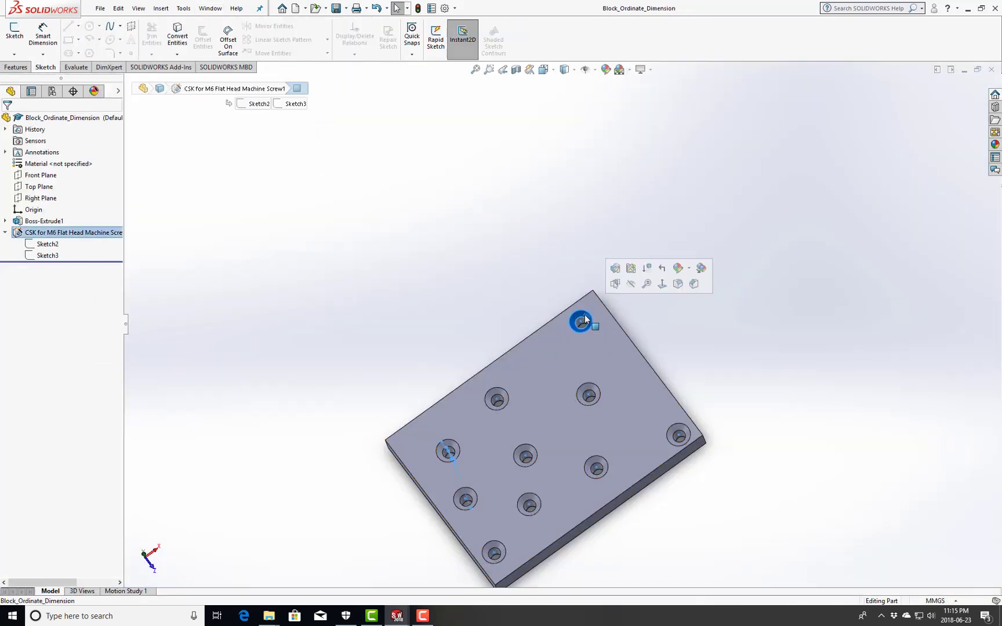
click(47, 255)
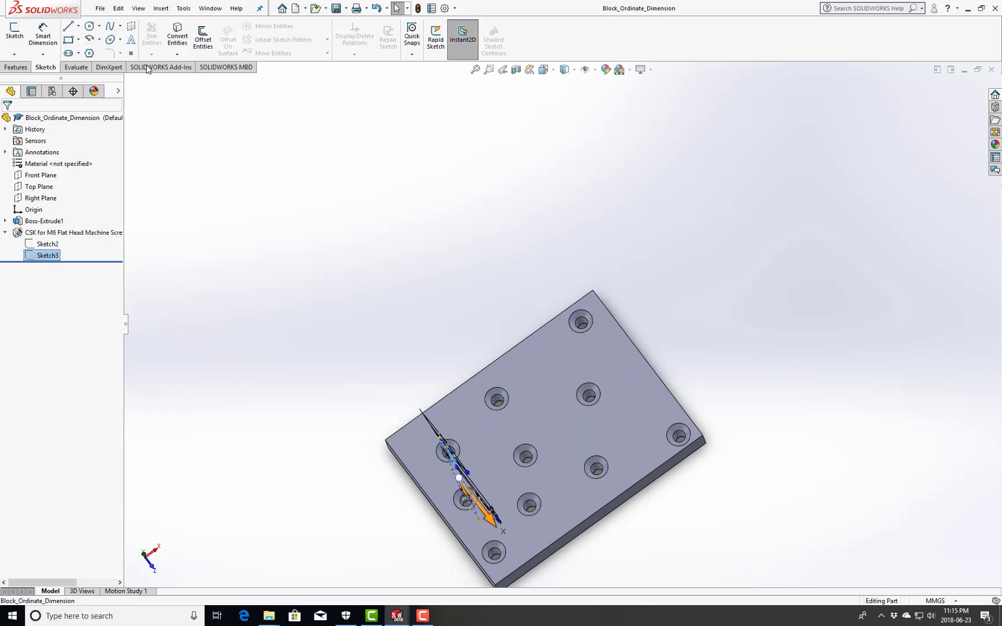
click(208, 8)
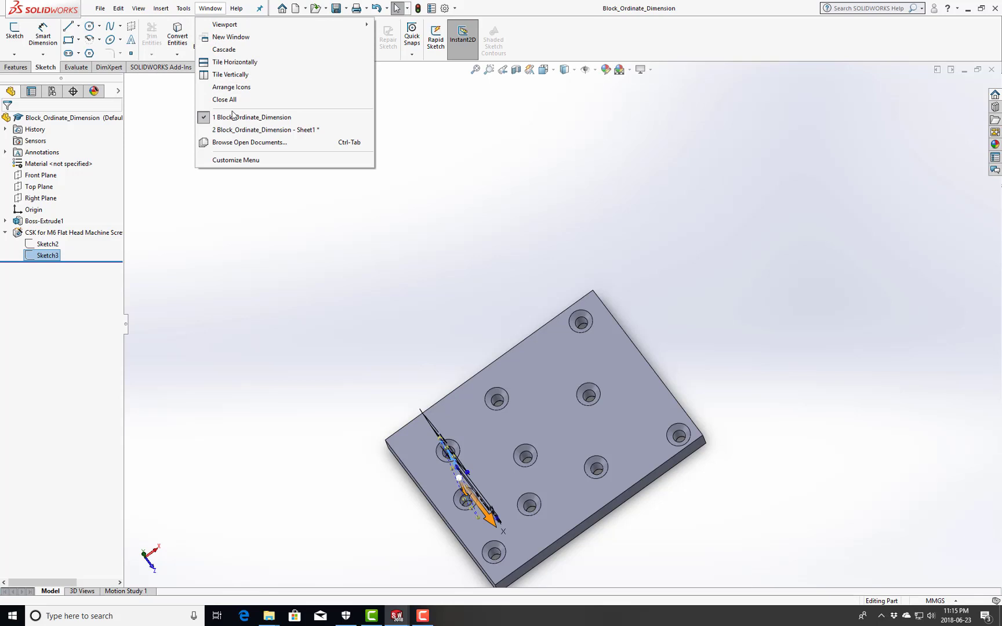
click(260, 129)
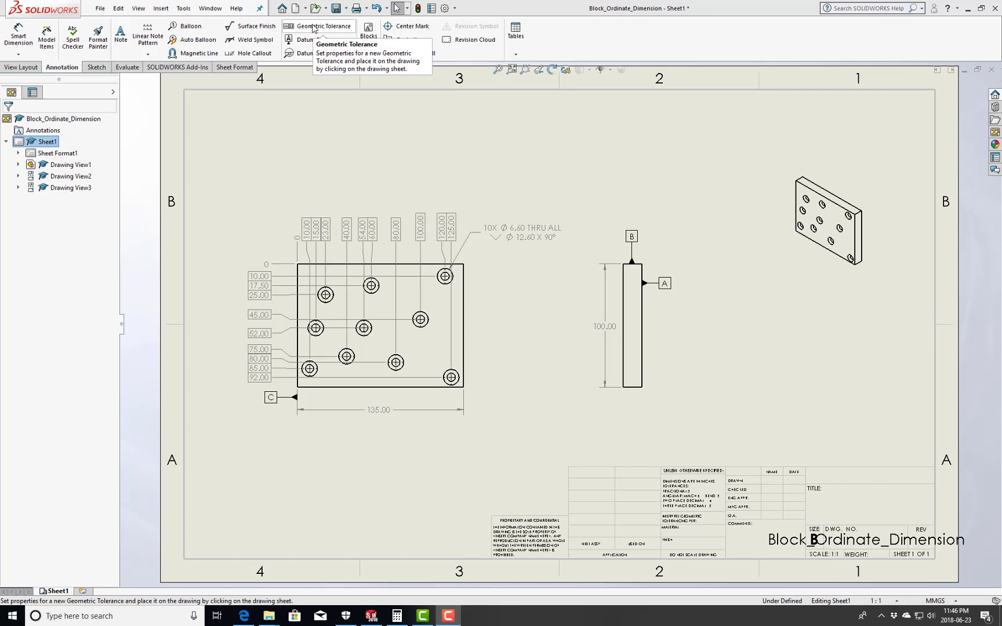
- Create a geometric tolerance with the position symbol, a Ø sign and tolerance 0.12
click(314, 27)
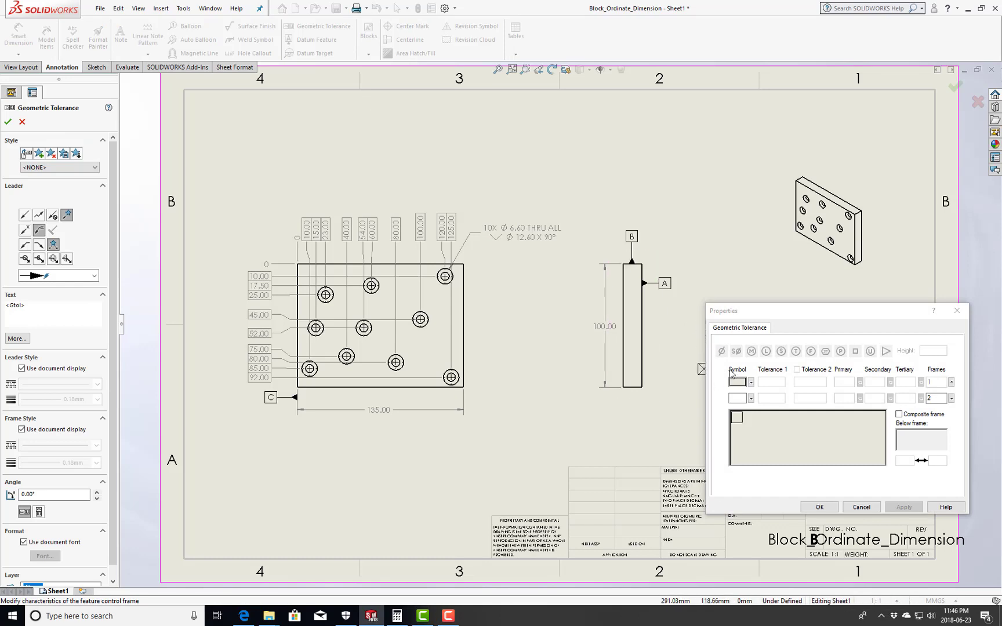
click(751, 382)
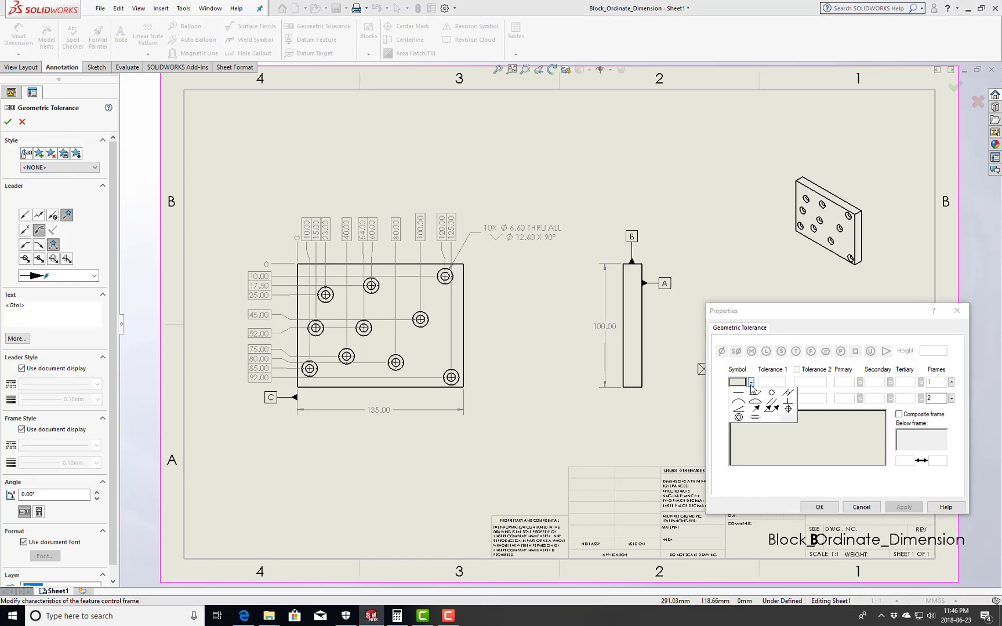
click(788, 409)
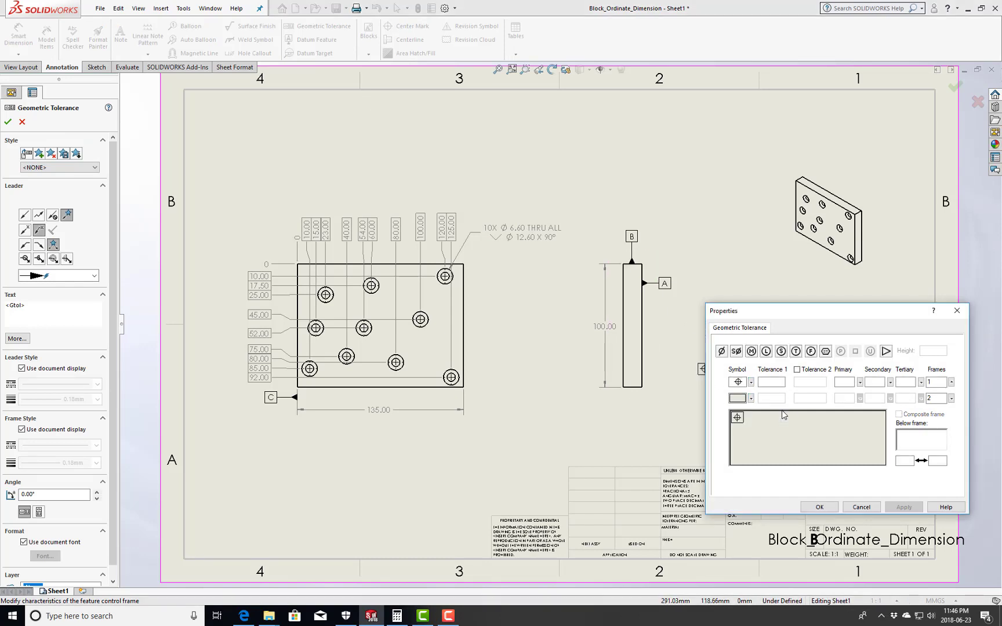
click(773, 382)
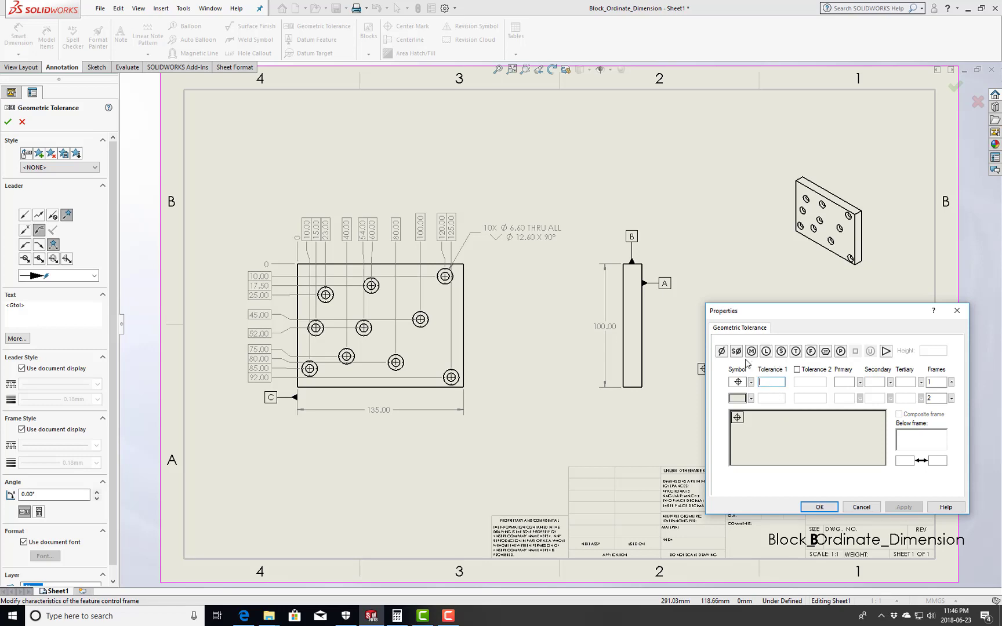
click(726, 353)
click(776, 382)
text(0.12)
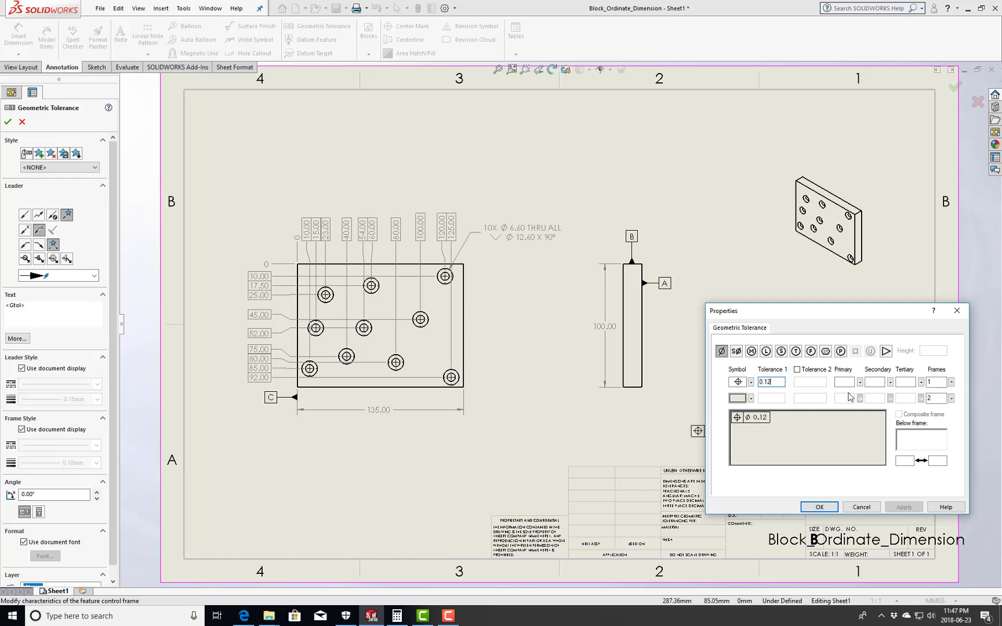
- Enter A as the primary datum so the frame reads ⌖ Ø 0.12 | A
mouse_move(839, 312)
mouse_down()
mouse_move(860, 297)
mouse_move(867, 269)
mouse_up()
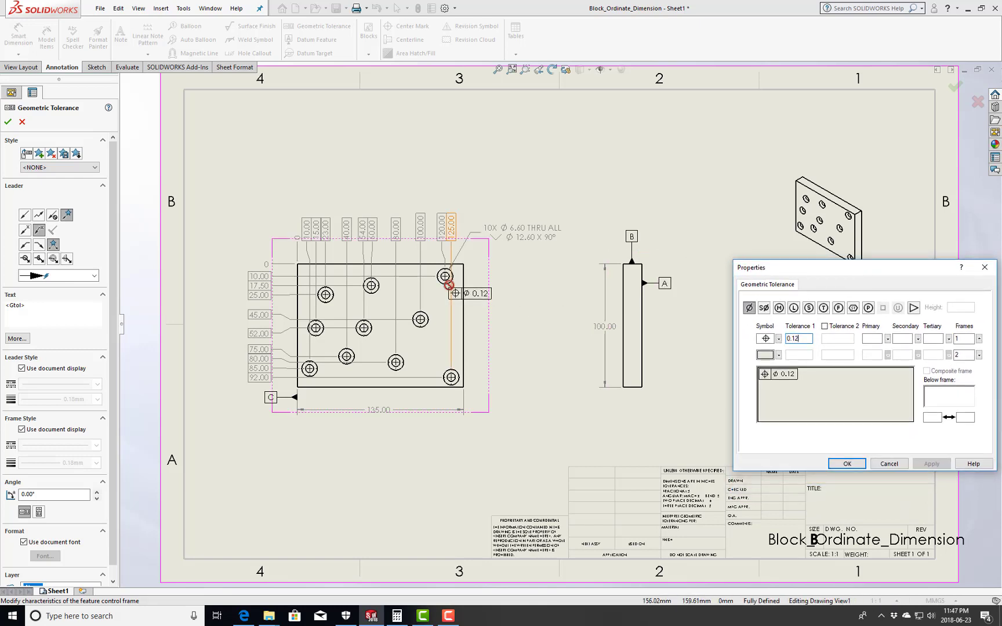
click(448, 232)
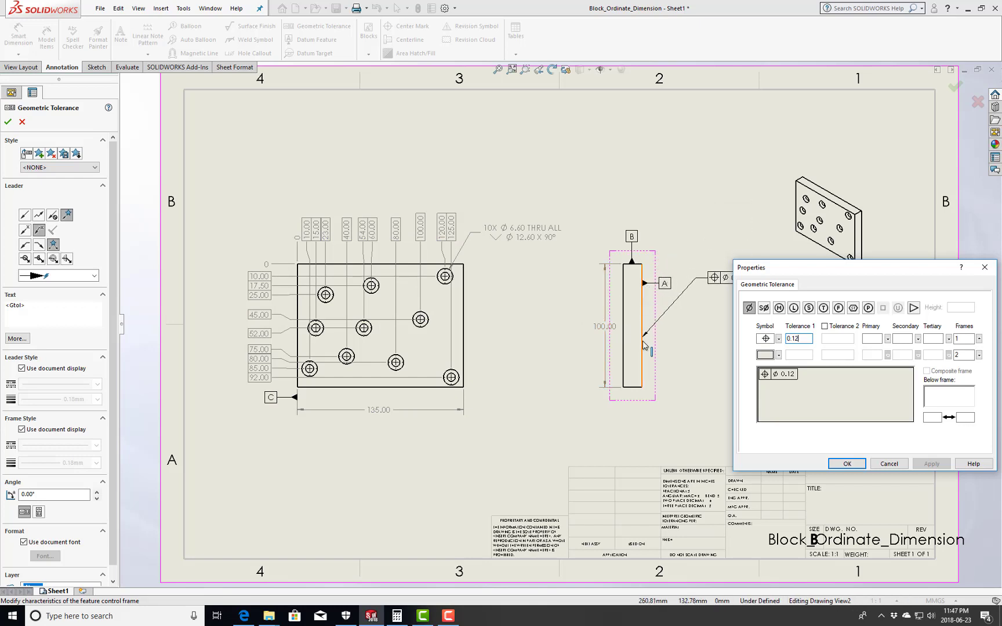
click(665, 376)
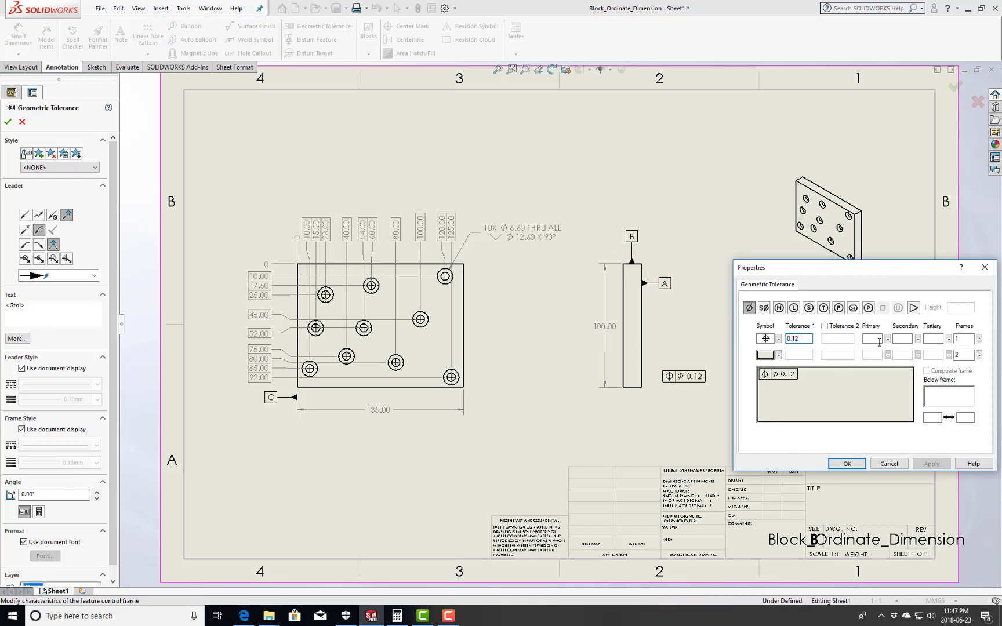
click(873, 339)
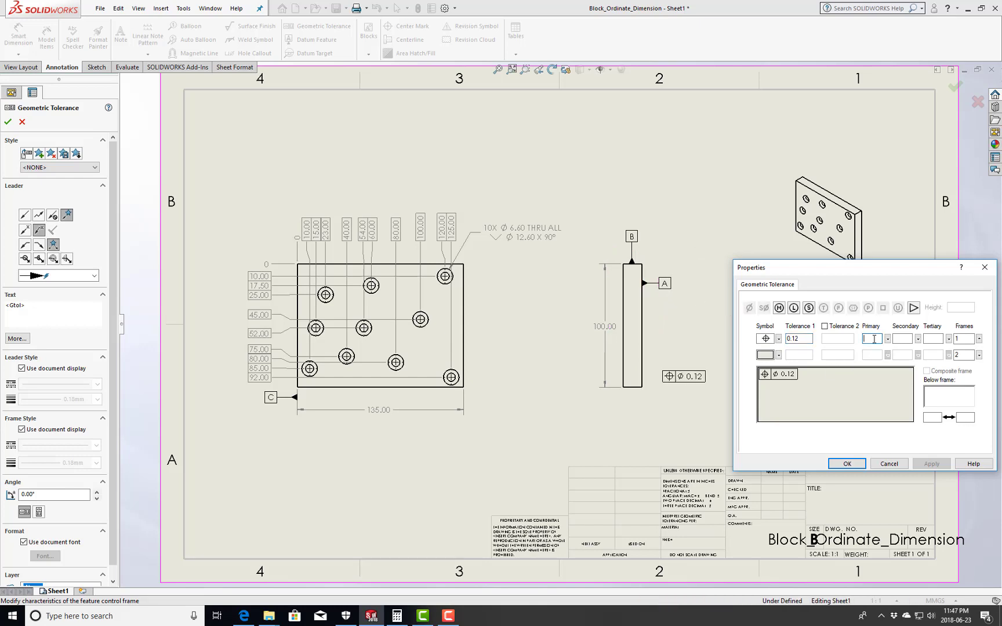
text(A)
drag(872, 270, 821, 344)
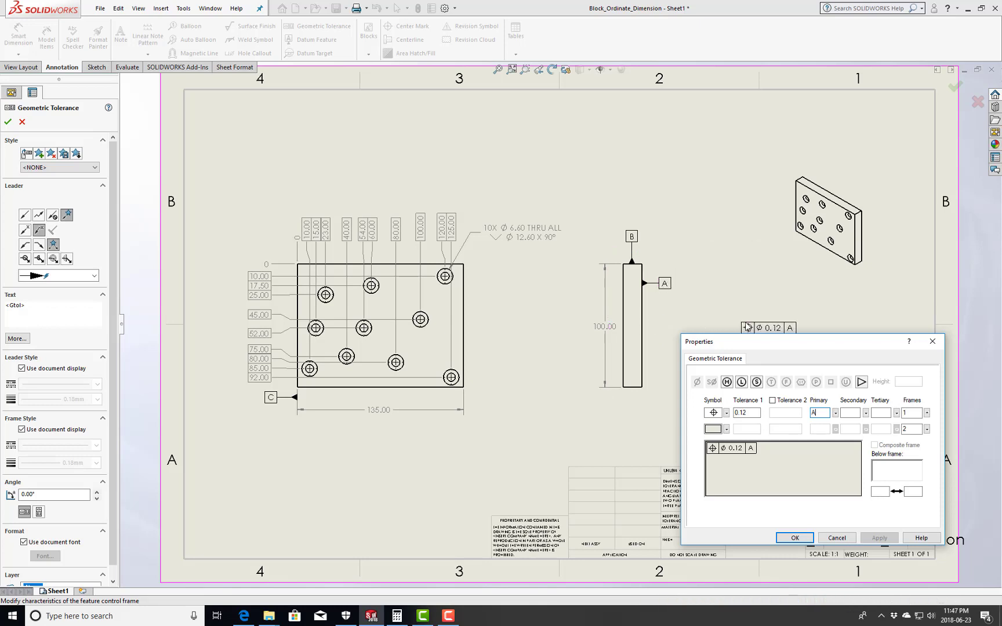
click(844, 412)
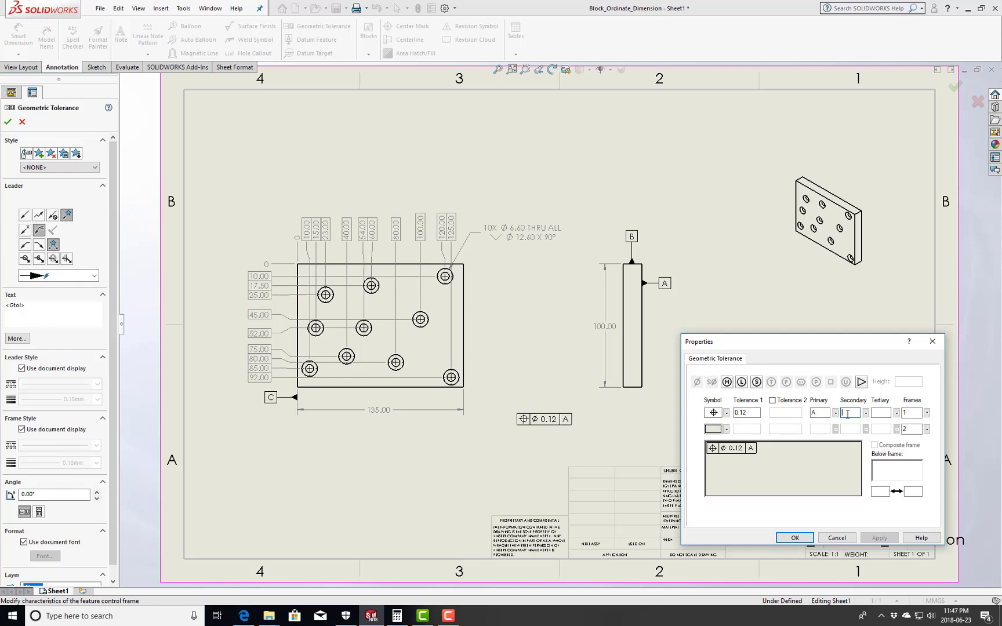
- Enter B and C as secondary and tertiary datums and place the frame under the hole callout
text(B)
click(876, 413)
text(C)
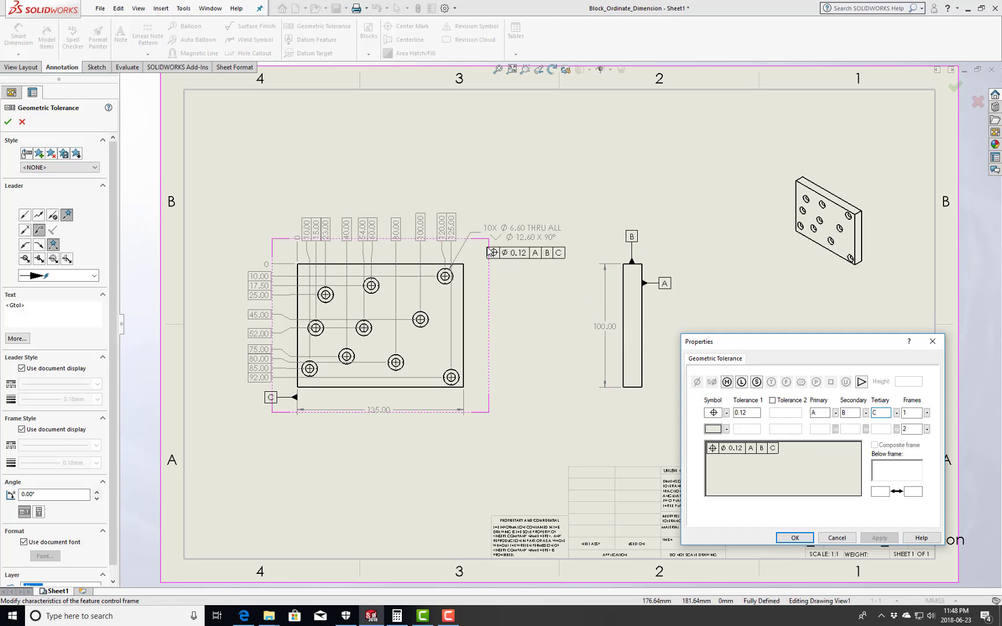
click(487, 251)
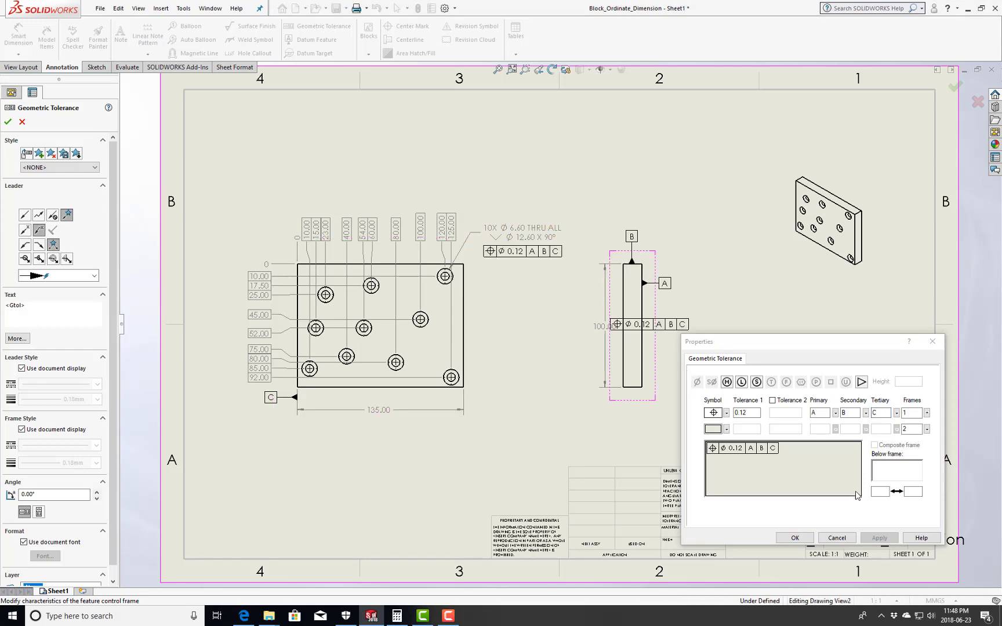
click(808, 542)
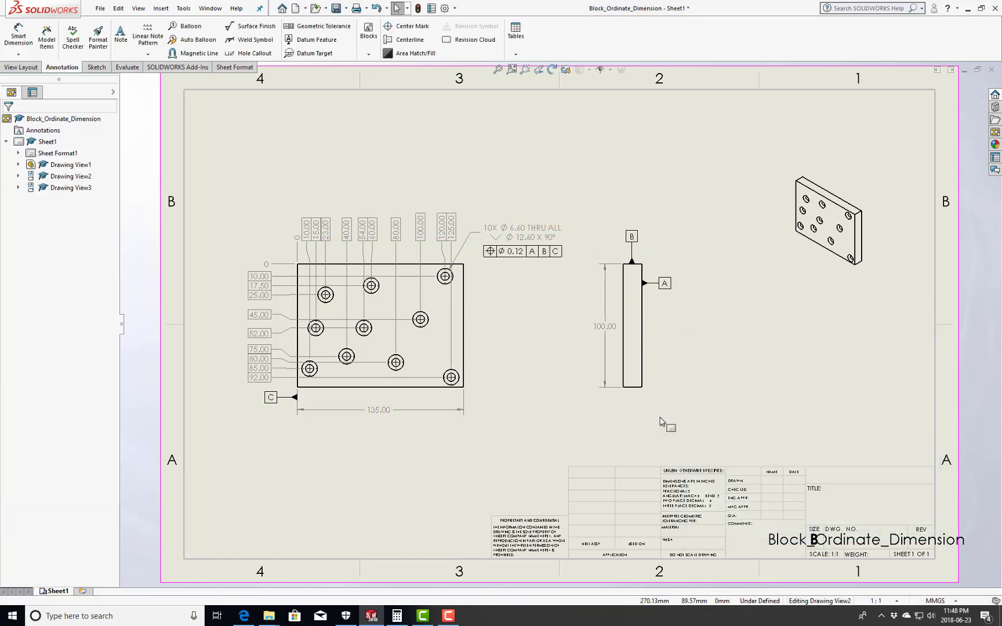